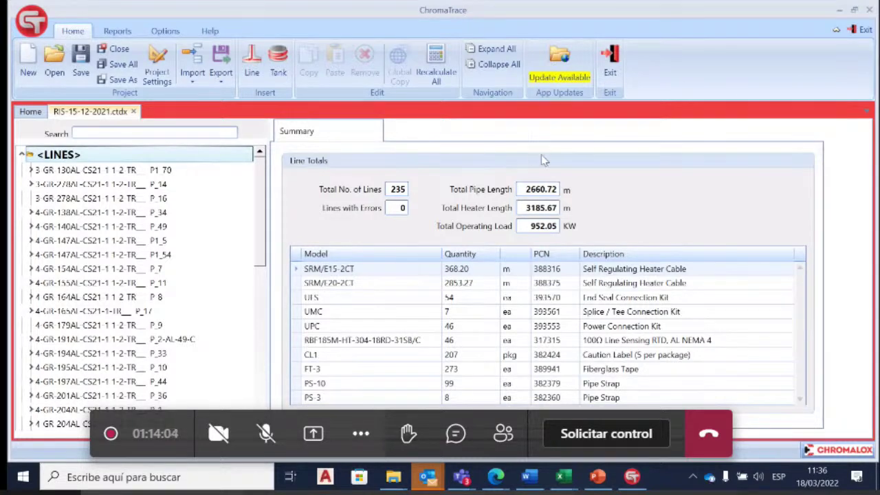
# - Expand line 3-GR-130AL and review the common, pipe, environment and accessory settings of its child line 3-GR-131AL
pyautogui.click(31, 171)
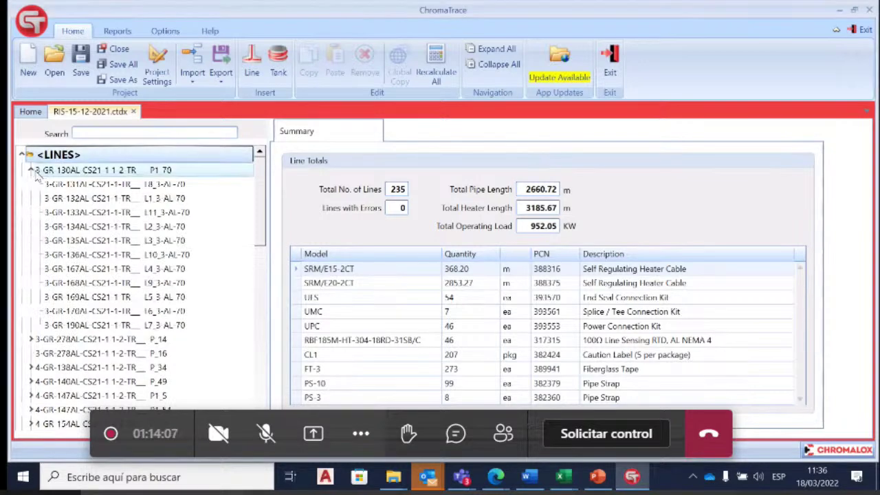
pyautogui.doubleClick(96, 184)
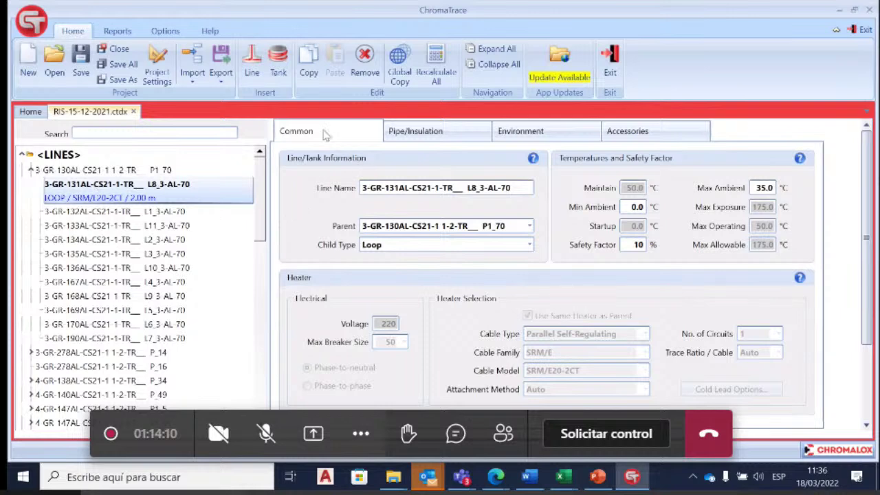
pyautogui.click(437, 136)
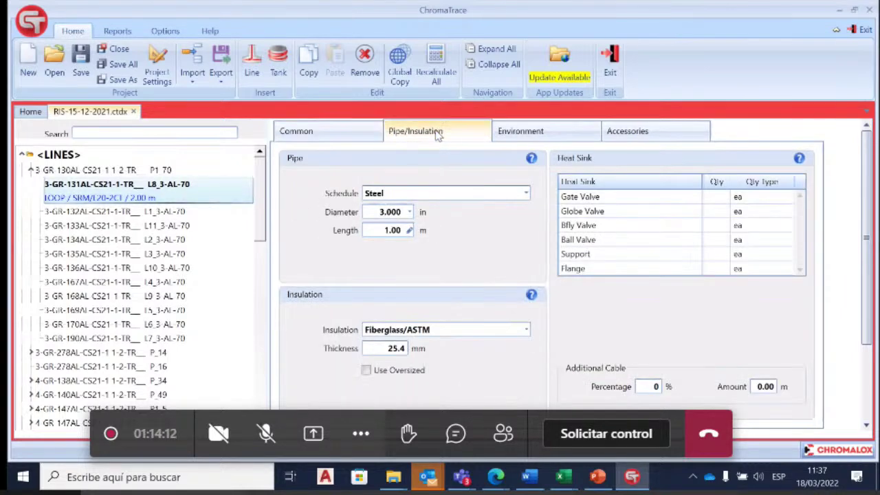
pyautogui.click(550, 135)
pyautogui.click(655, 130)
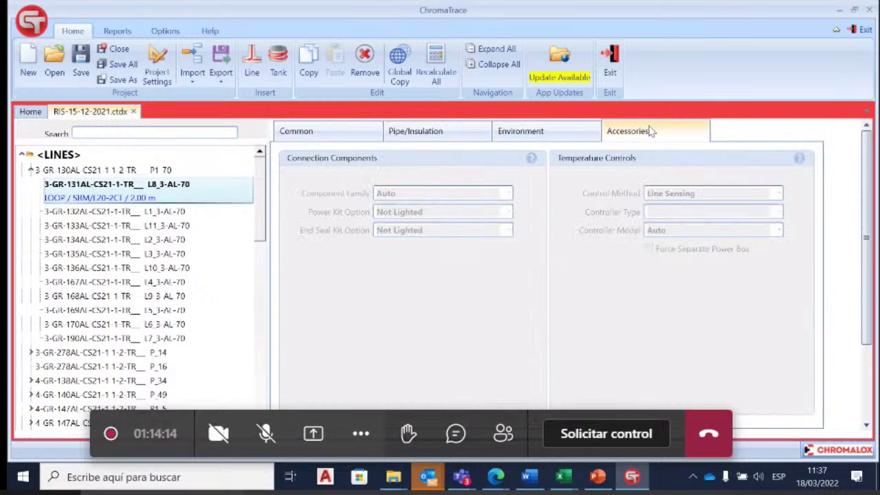
pyautogui.click(316, 138)
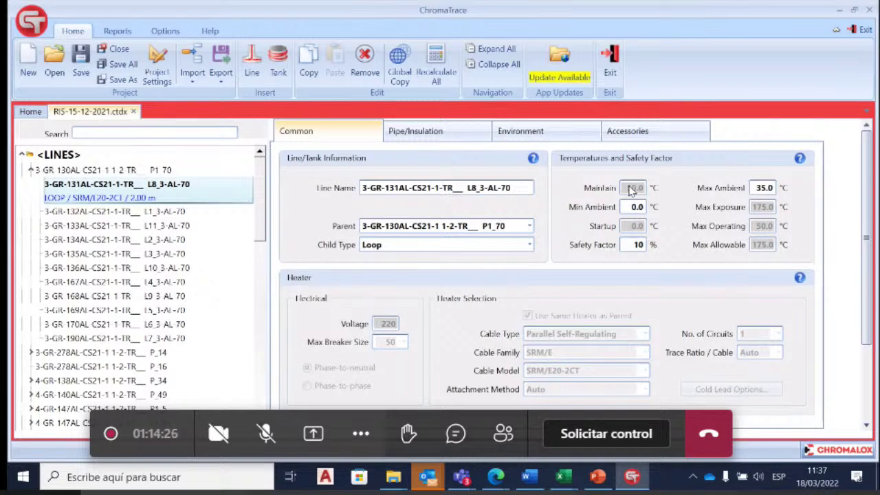
# - Open the parent line 3-GR-130AL and enter 220 as its heater voltage
pyautogui.click(164, 171)
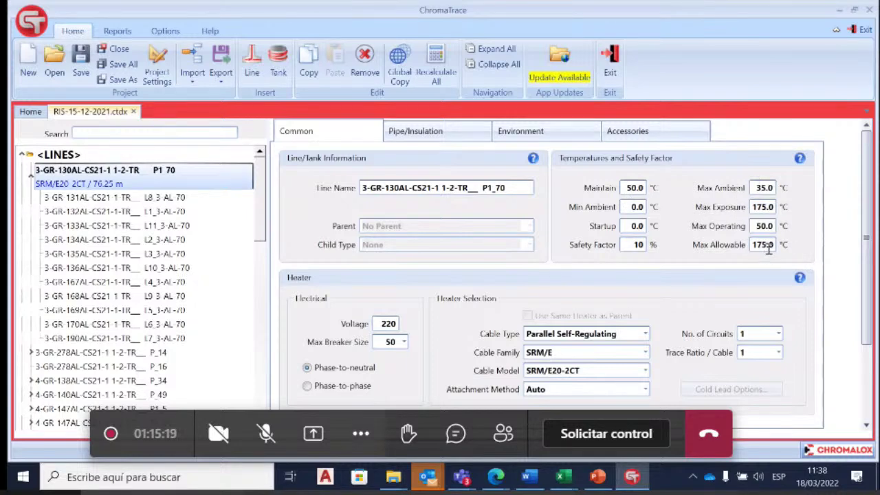
pyautogui.moveTo(868, 208); pyautogui.dragTo(870, 206)
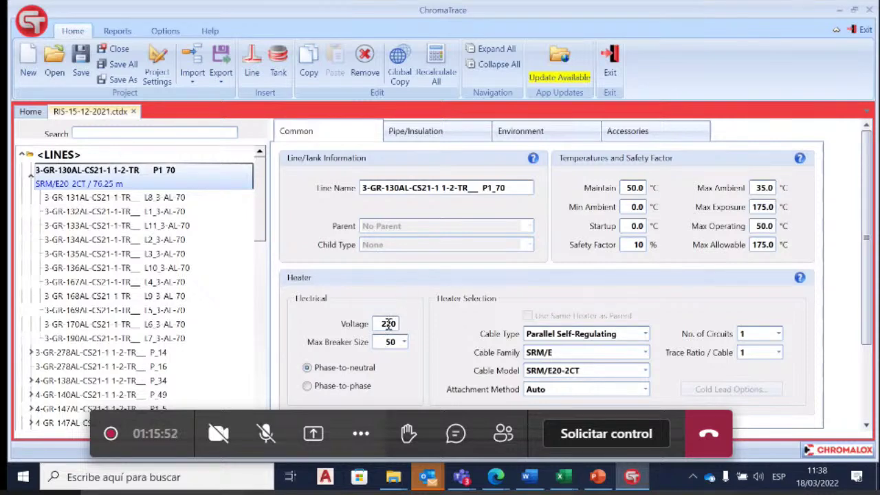
pyautogui.doubleClick(391, 330)
pyautogui.write('220')
# - Review the parent line's pipe data and available insulation materials, as well as its maintain and minimum ambient temperatures
pyautogui.click(427, 137)
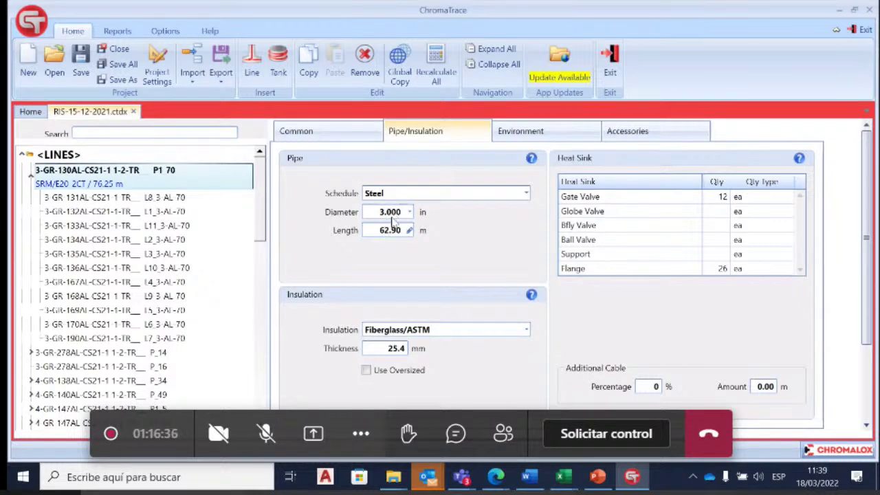
pyautogui.click(409, 331)
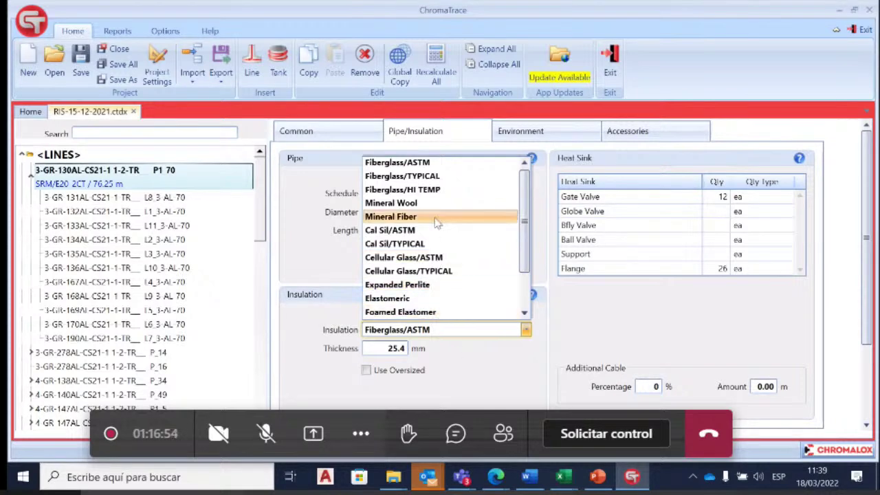
pyautogui.click(473, 368)
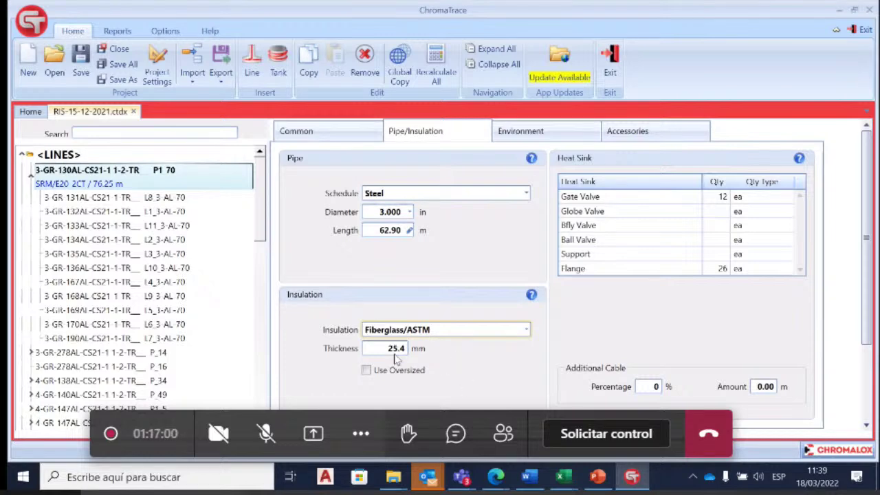
pyautogui.click(333, 136)
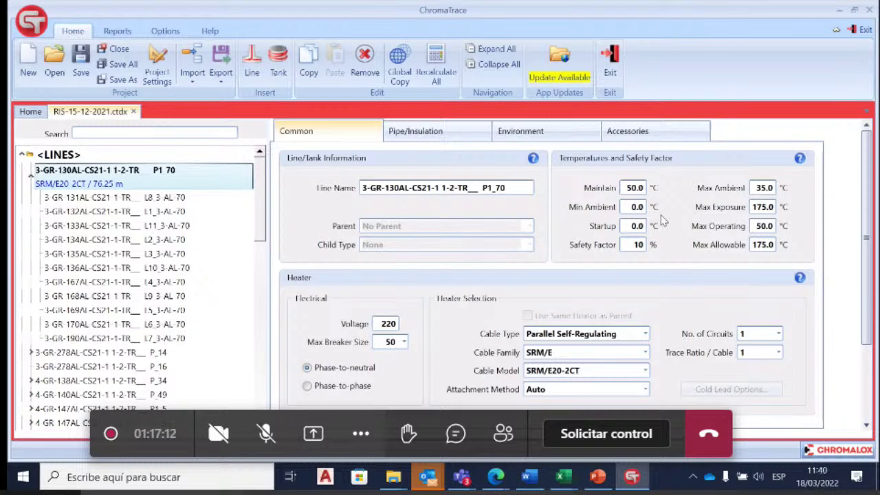
pyautogui.click(634, 187)
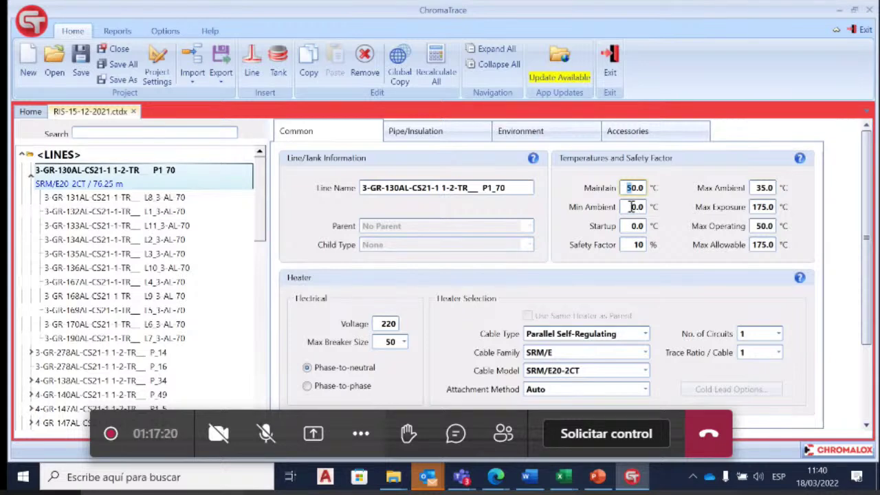
pyautogui.click(633, 208)
# - Examine the pipe diameters available for line 3-GR-130AL and check its environment settings
pyautogui.click(435, 131)
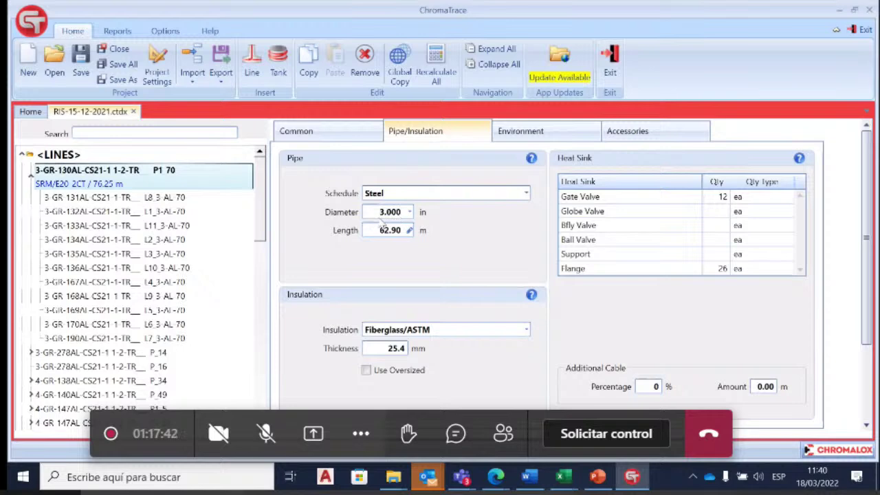
pyautogui.click(409, 212)
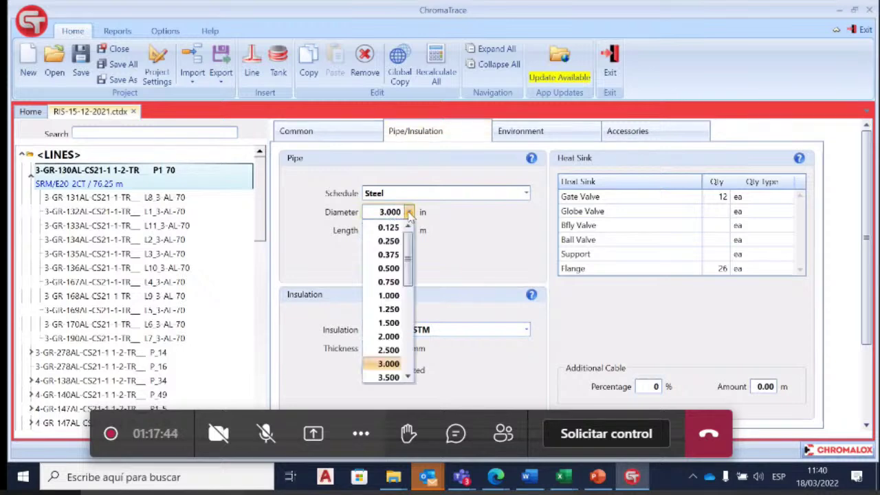
pyautogui.click(409, 213)
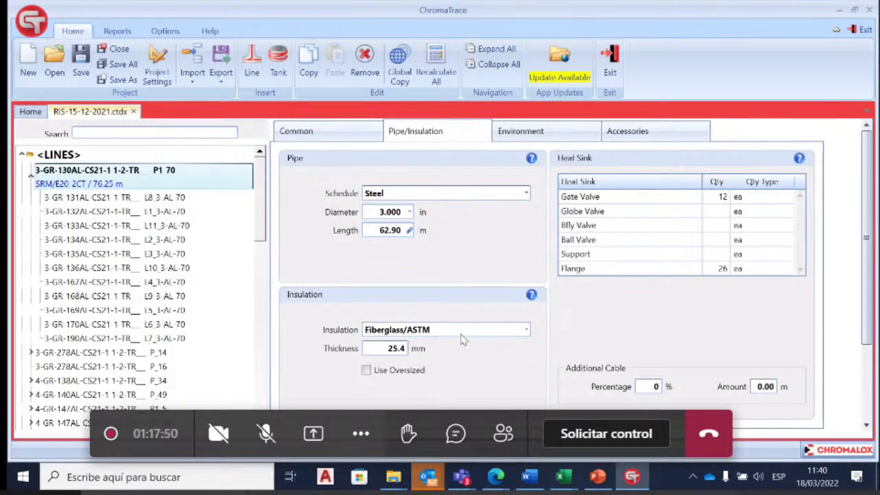
pyautogui.click(573, 139)
# - Try cable models SRM/E15-2CT and SRM/E10-2CT on line 3-GR-130AL, comparing their results, and return to SRM/E20-2CT
pyautogui.click(344, 137)
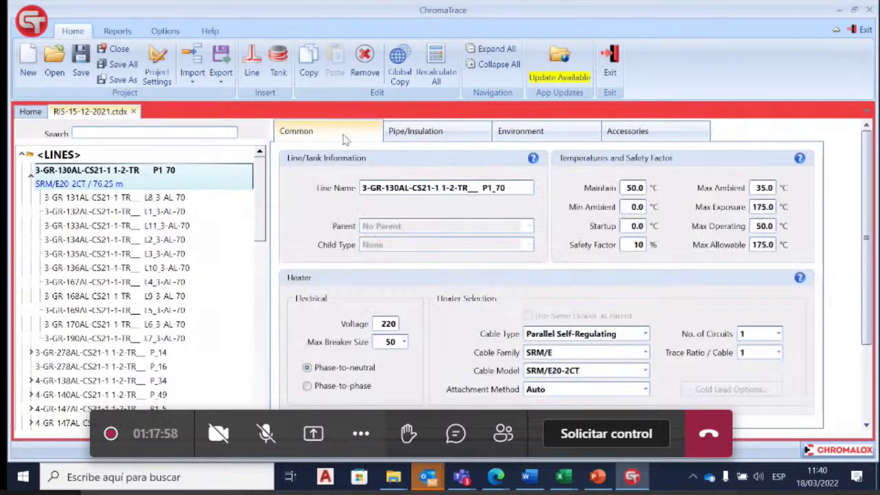
pyautogui.moveTo(866, 200); pyautogui.dragTo(866, 268)
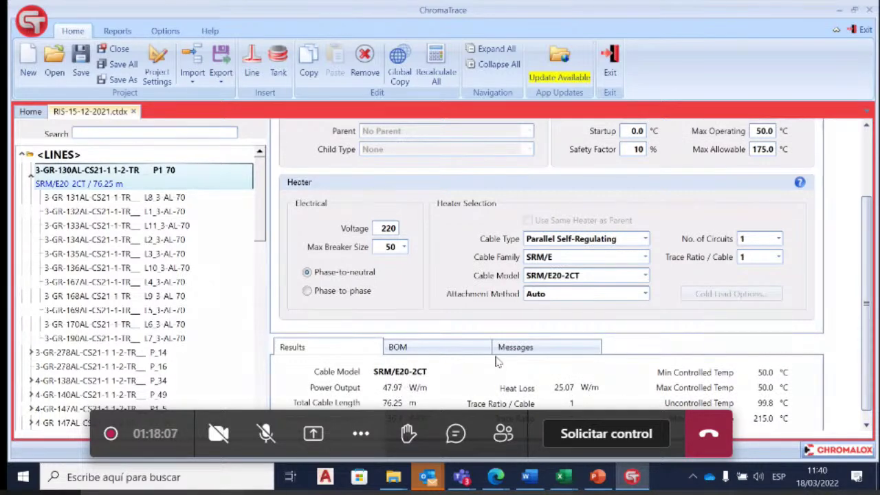
pyautogui.click(594, 276)
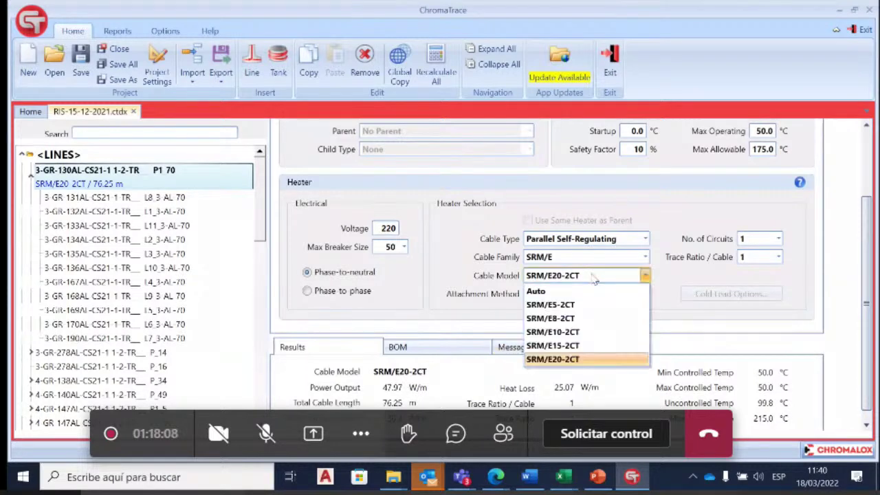
pyautogui.click(573, 346)
pyautogui.click(592, 276)
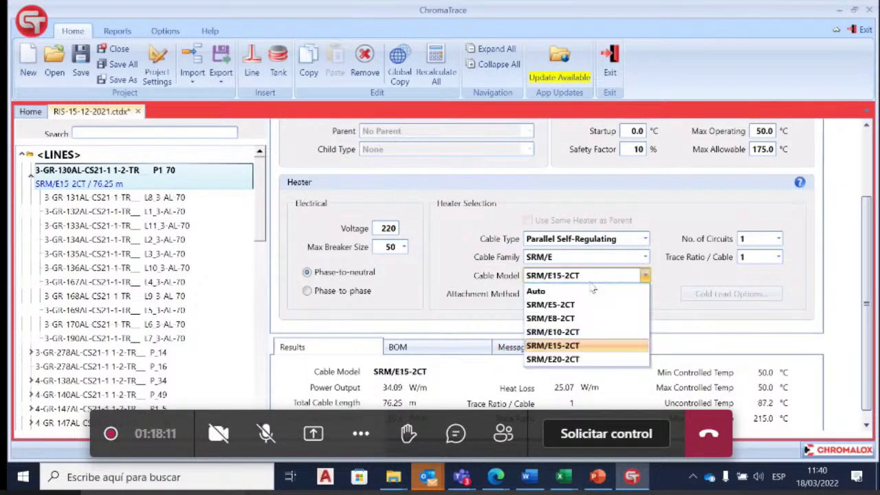
pyautogui.click(583, 333)
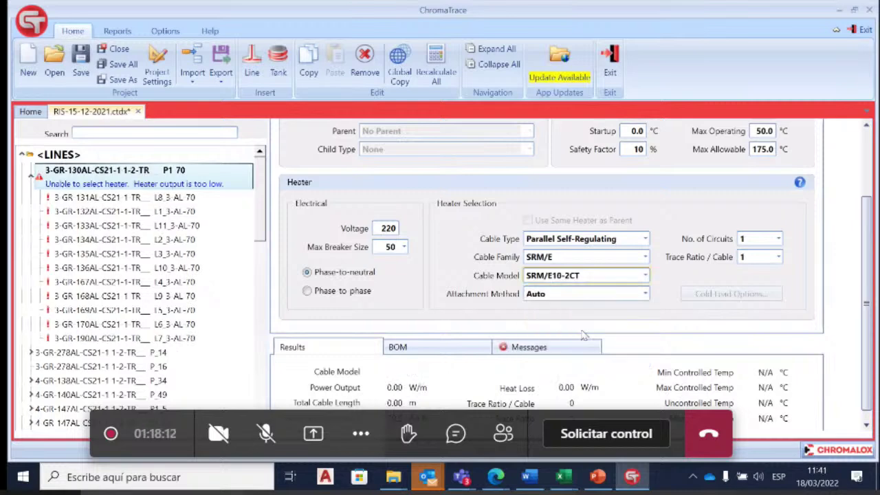
pyautogui.click(593, 275)
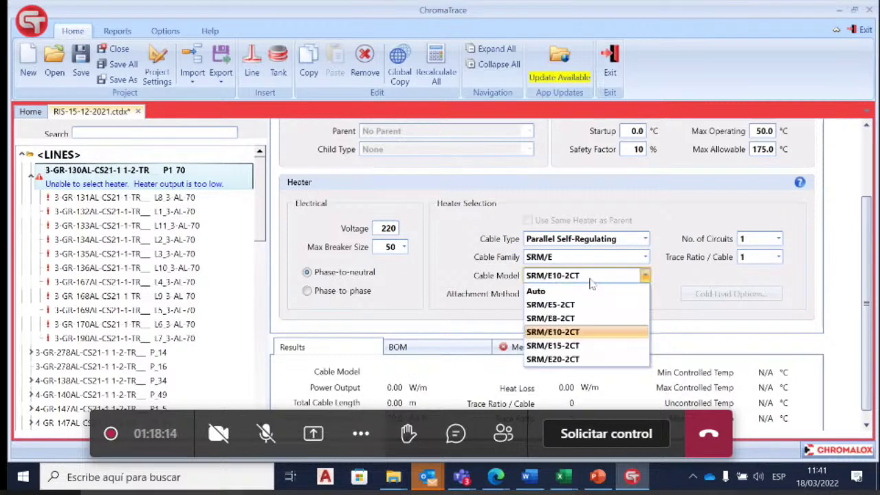
pyautogui.click(580, 346)
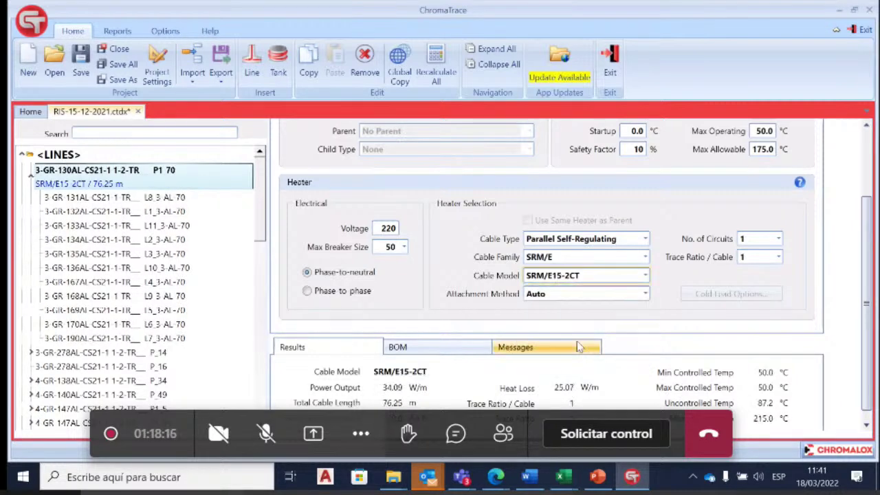
pyautogui.click(612, 277)
pyautogui.click(578, 359)
pyautogui.moveTo(861, 227); pyautogui.dragTo(862, 151)
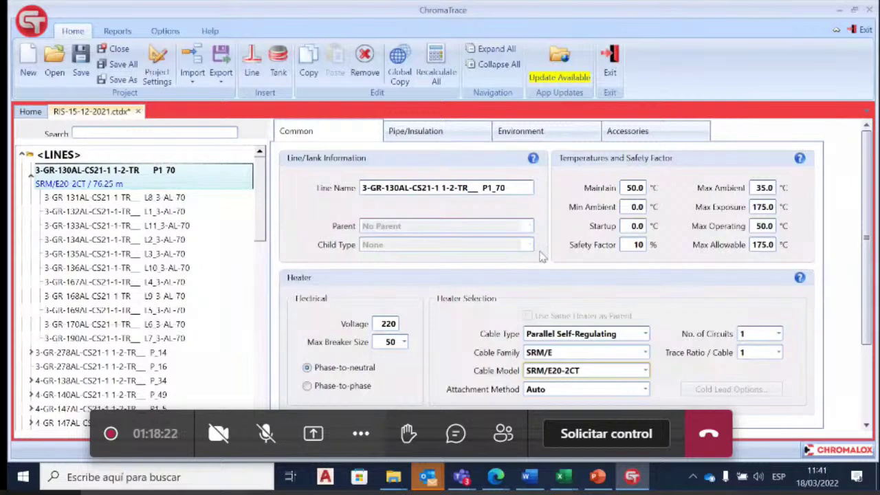
# - Check the line's pipe and insulation data, generate the bill of material report for the lines, review it and close it
pyautogui.click(411, 138)
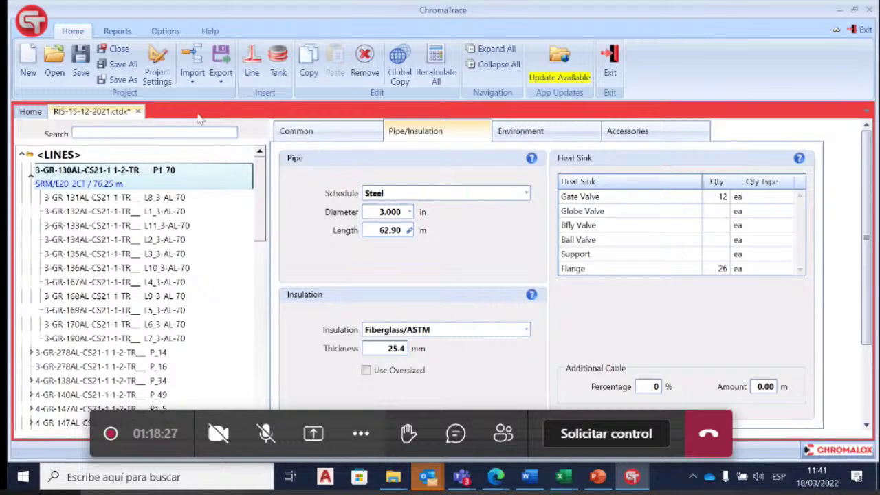
pyautogui.click(120, 36)
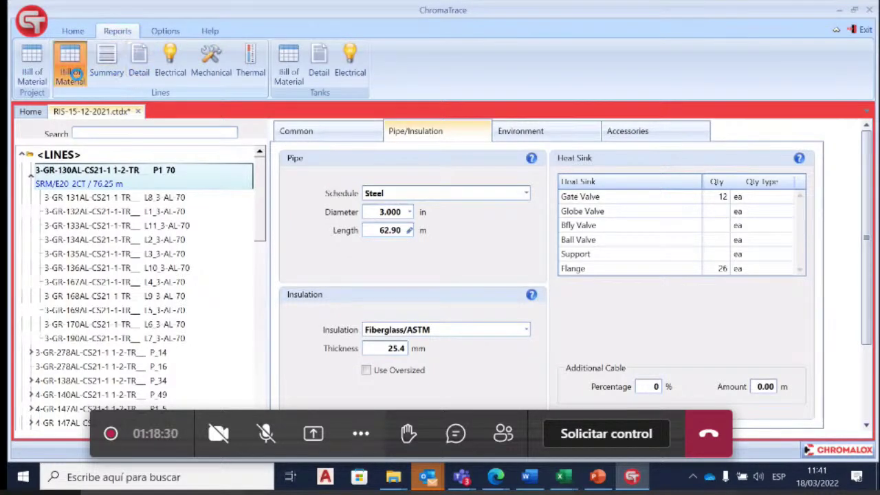
pyautogui.click(75, 73)
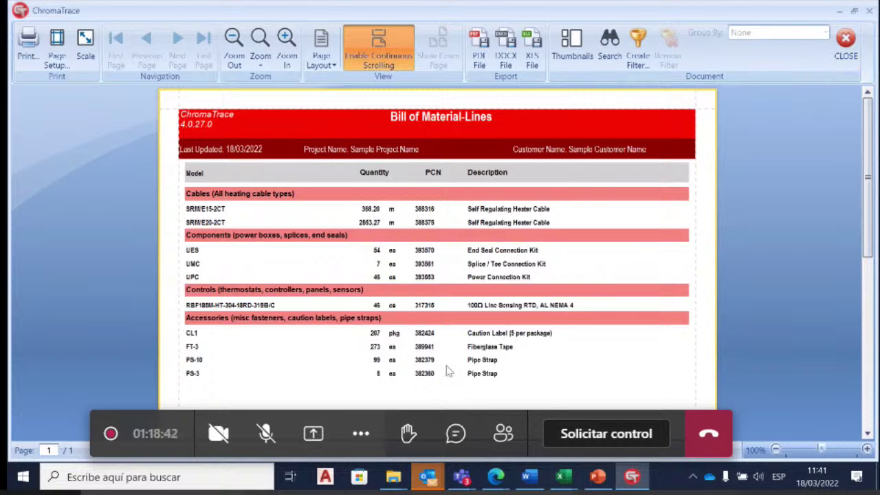
pyautogui.click(846, 42)
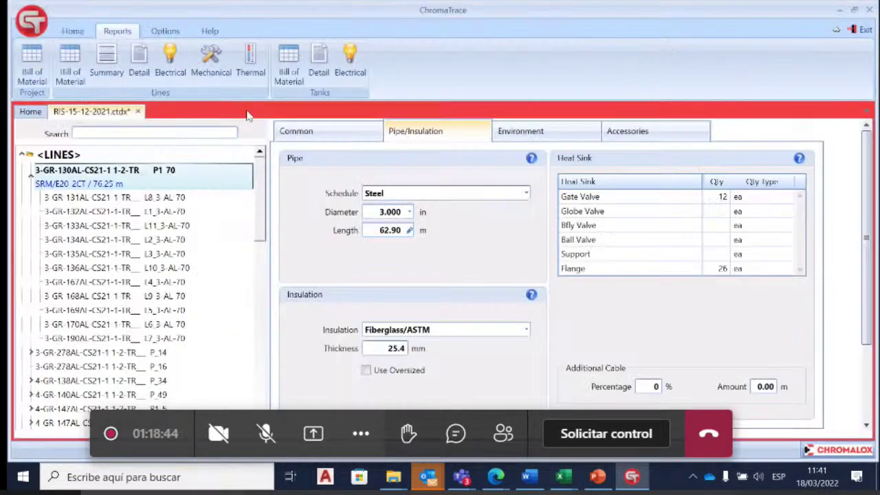
# - Generate and review the electrical and thermal reports for the lines, closing each one
pyautogui.click(168, 63)
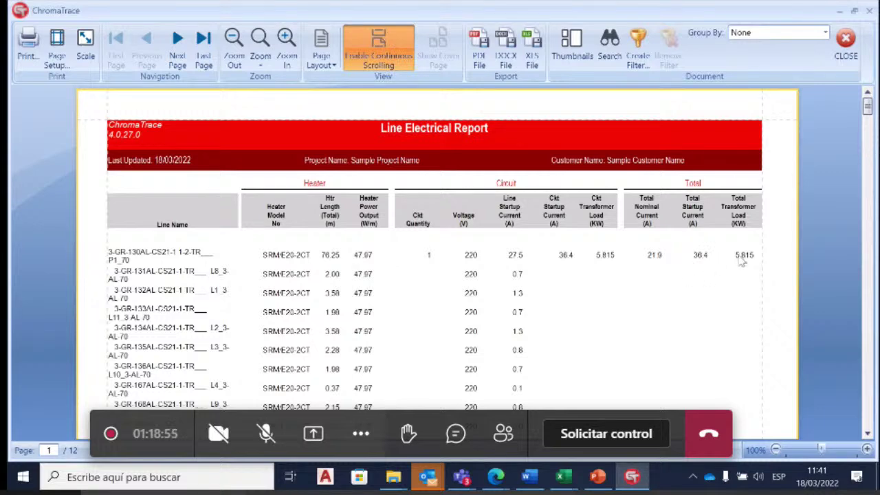
pyautogui.click(850, 41)
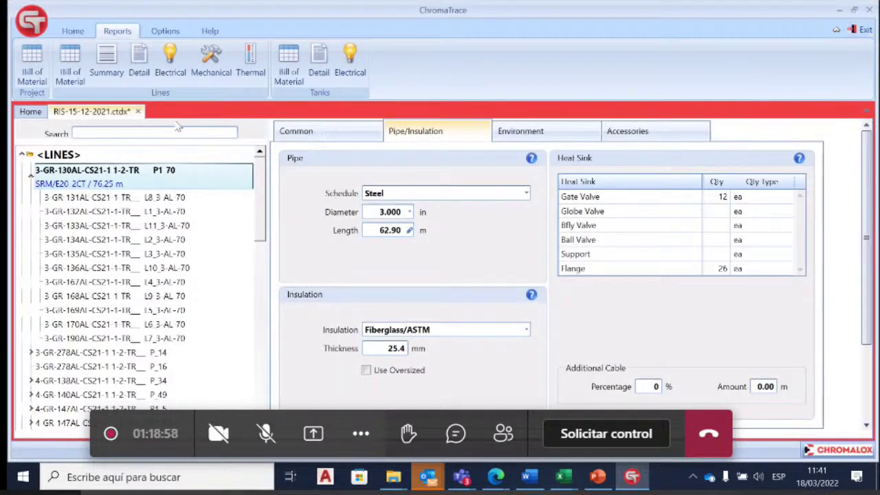
pyautogui.click(242, 69)
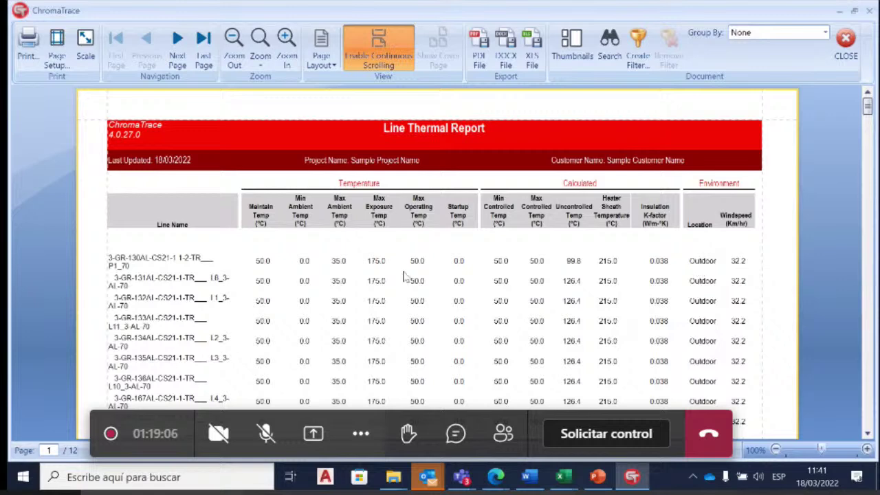
pyautogui.click(846, 41)
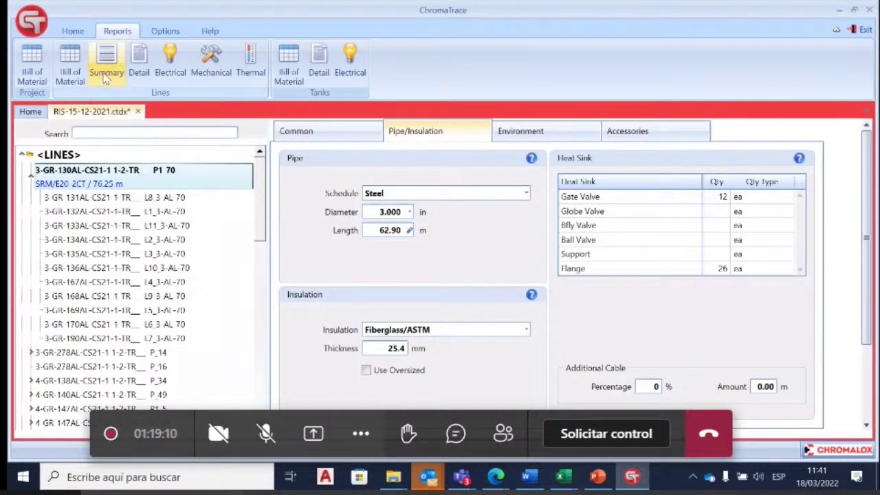
# - Generate the line detail report, look through its pages, close it and return to the line's common settings
pyautogui.click(137, 66)
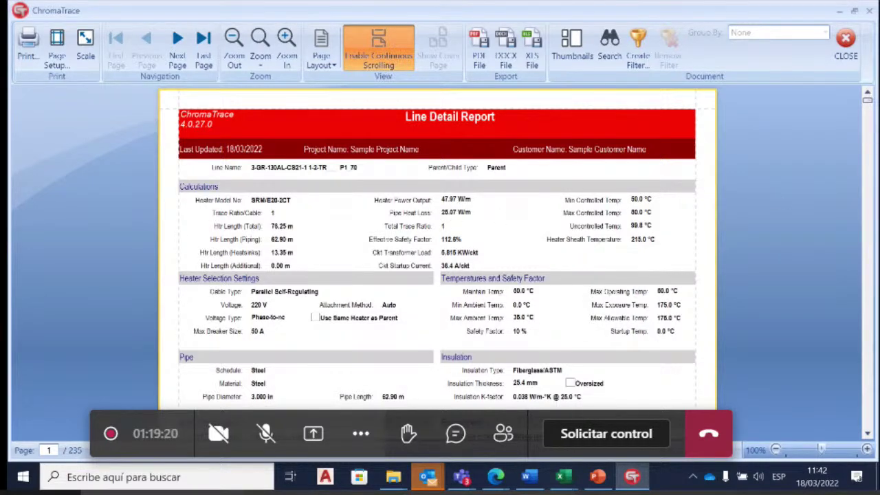
pyautogui.scroll(-10, 871, 155)
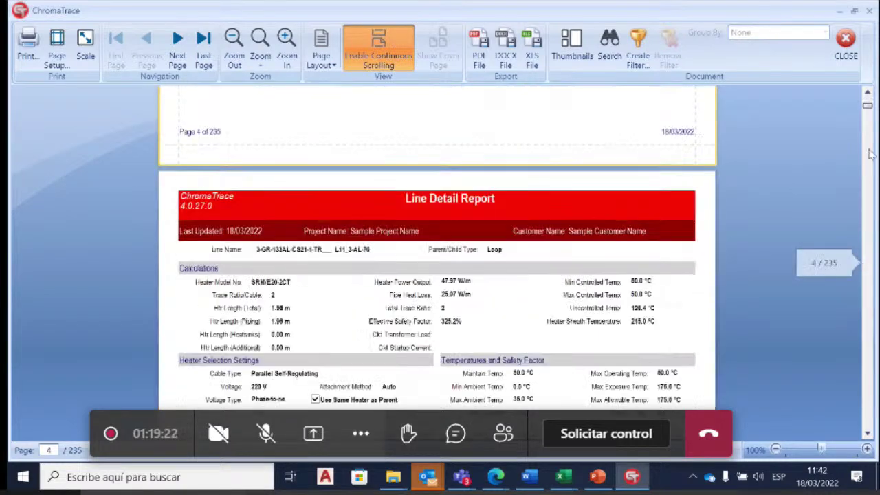
pyautogui.scroll(-5, 871, 155)
pyautogui.click(846, 40)
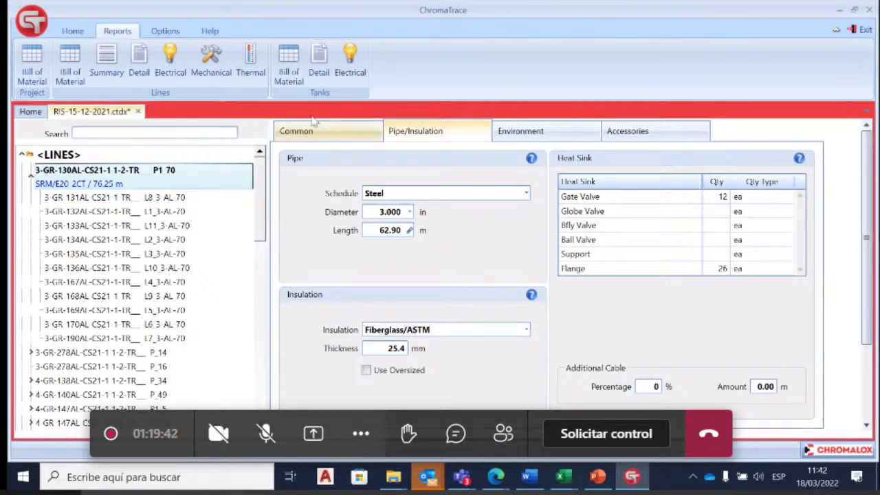
pyautogui.click(332, 131)
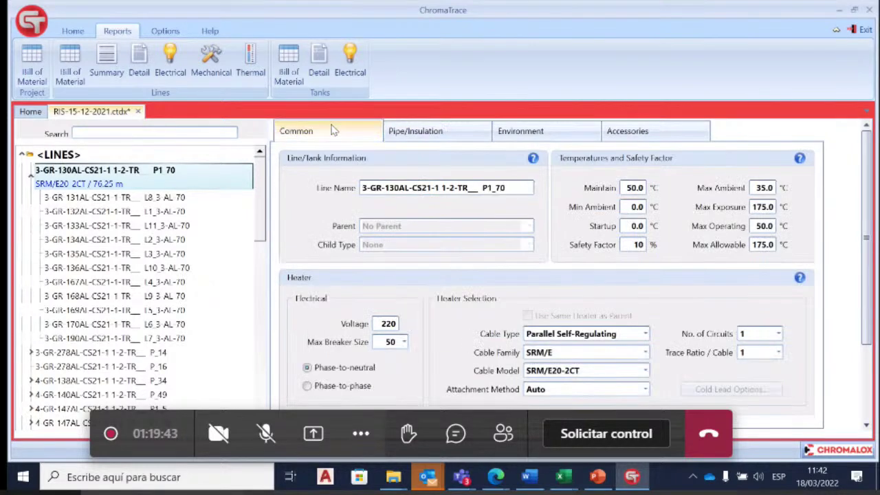
# - Review the common, pipe and insulation, environment and accessories data of line 3-GR-130AL, ending back at its common settings
pyautogui.click(420, 134)
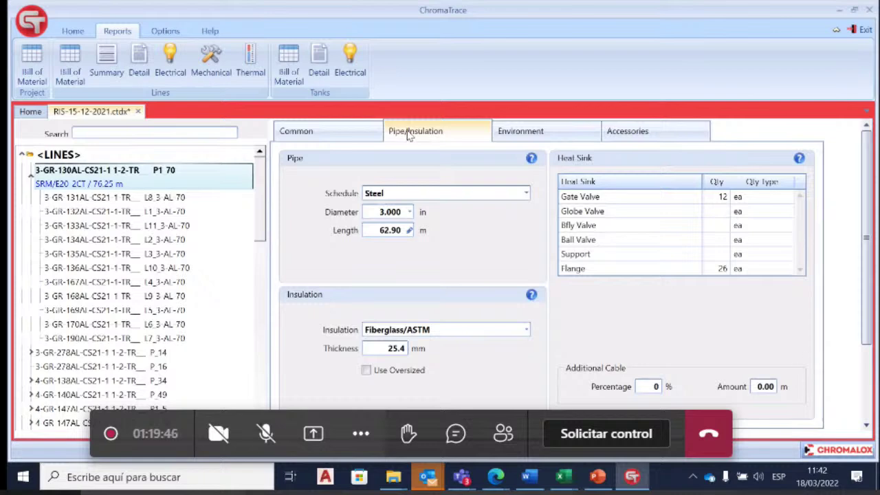
pyautogui.click(337, 135)
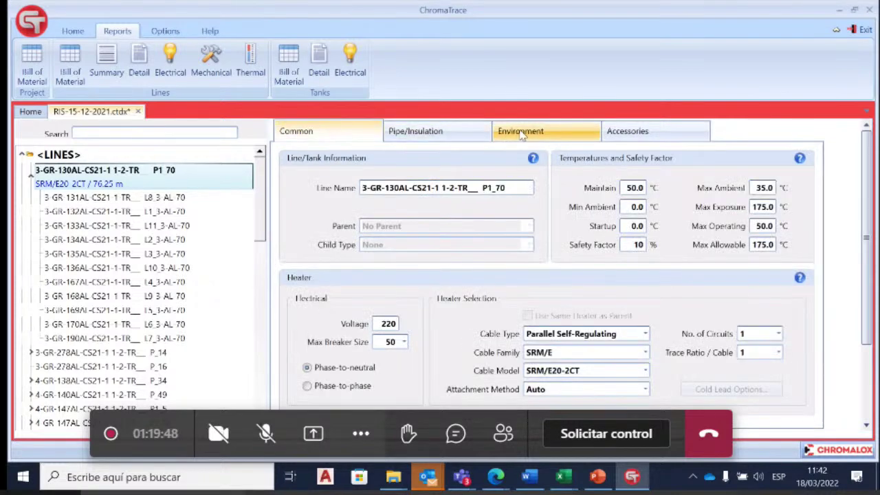
pyautogui.click(507, 136)
pyautogui.click(460, 134)
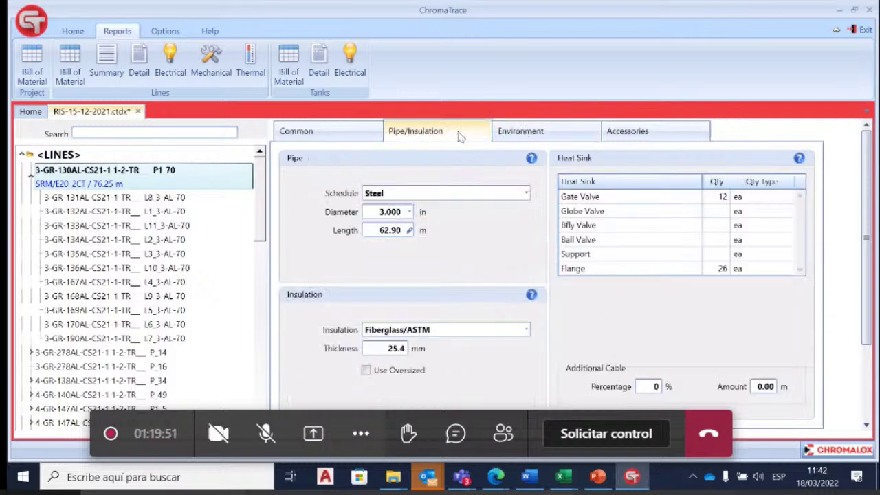
pyautogui.click(330, 136)
pyautogui.click(440, 134)
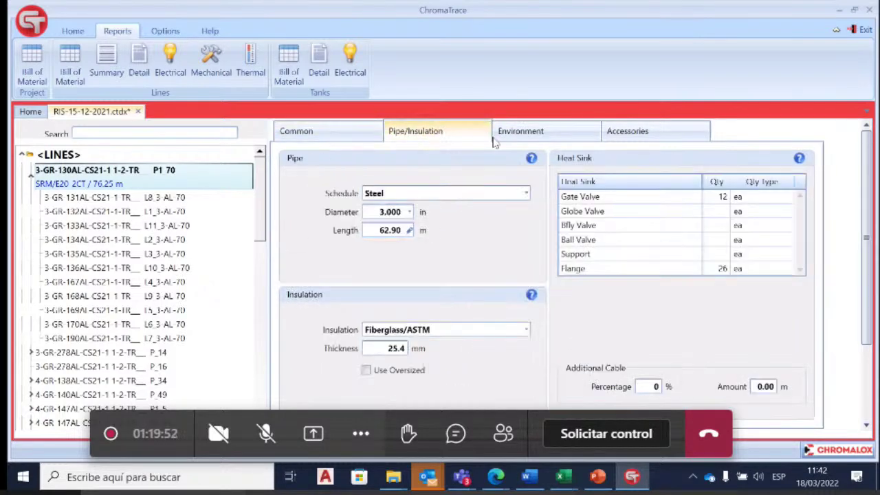
pyautogui.click(532, 136)
pyautogui.click(622, 133)
pyautogui.click(523, 133)
pyautogui.click(436, 132)
pyautogui.click(336, 141)
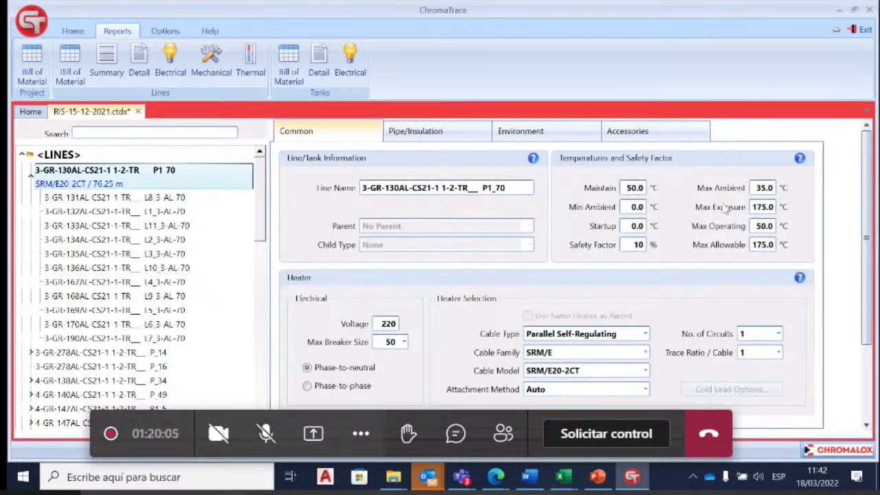
pyautogui.click(450, 135)
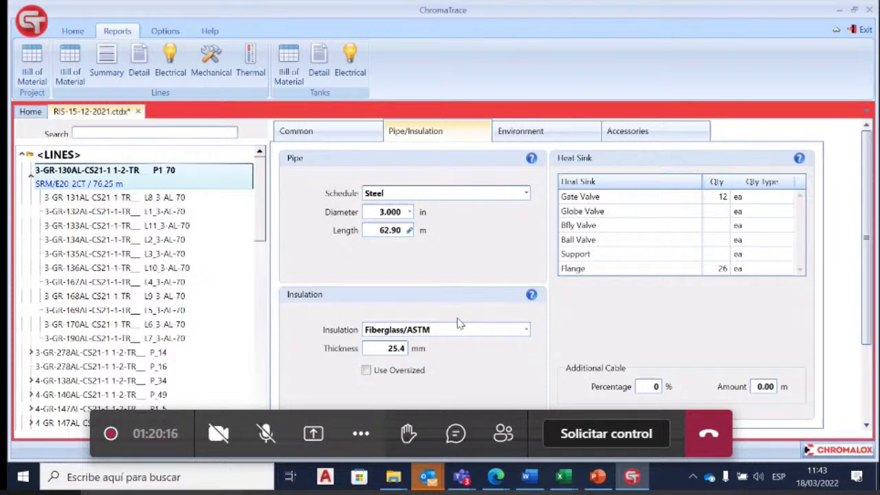
pyautogui.click(338, 137)
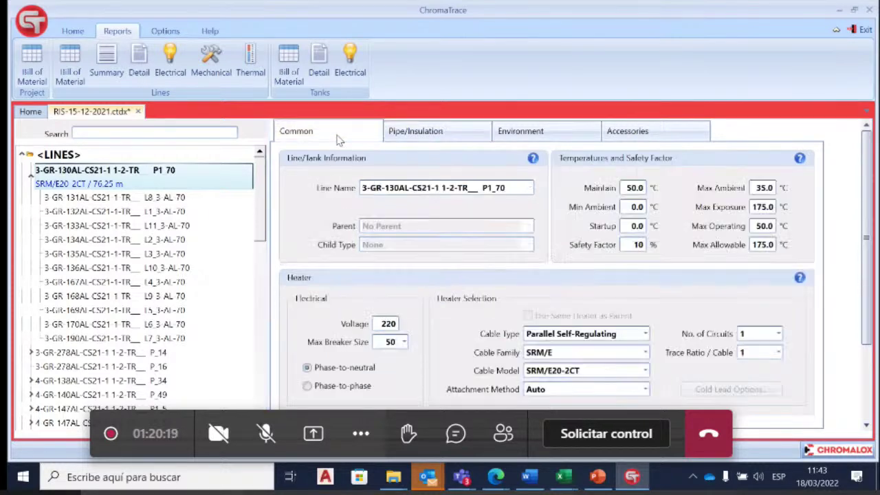